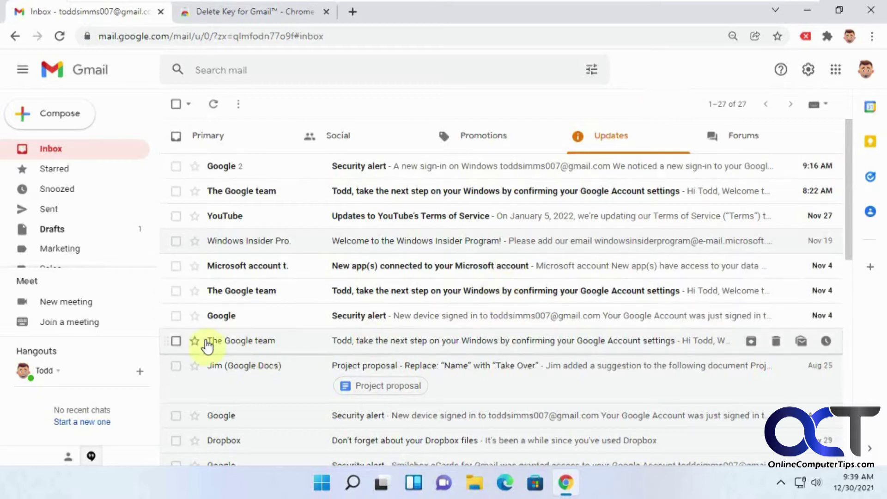
- Check The Google team's Aug 26 email in the Updates tab
{"action": "left_click", "coordinate": [176, 341]}
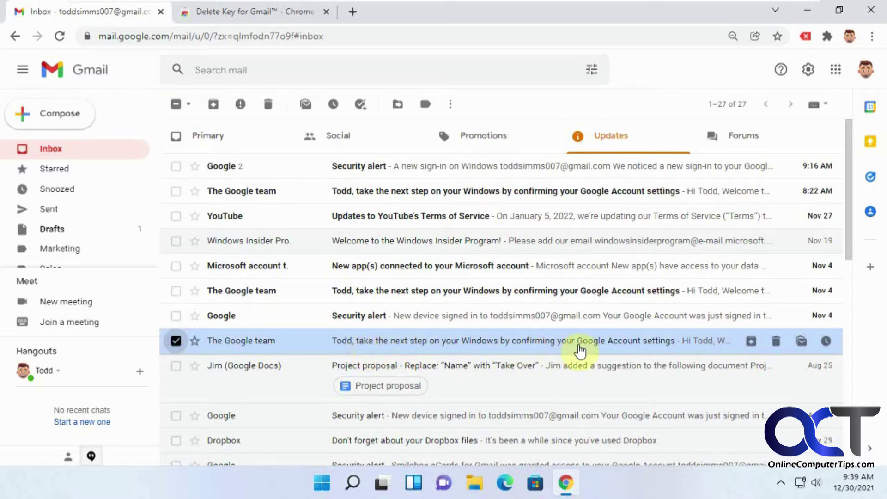
{"action": "left_click", "coordinate": [807, 70]}
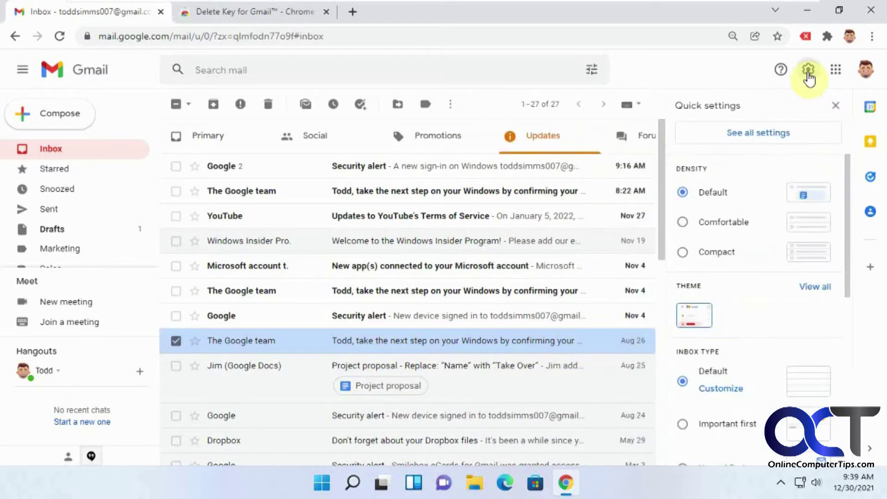
- Review the General settings down to Keyboard shortcuts and save the changes
{"action": "left_click", "coordinate": [778, 133]}
{"action": "scroll", "coordinate": [539, 292], "scroll_direction": "down", "scroll_amount": 15}
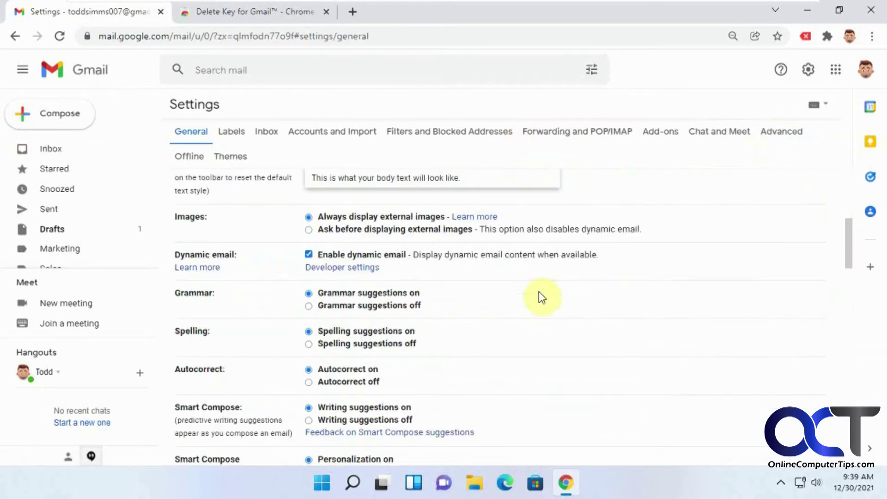
{"action": "scroll", "coordinate": [539, 299], "scroll_direction": "down", "scroll_amount": 8}
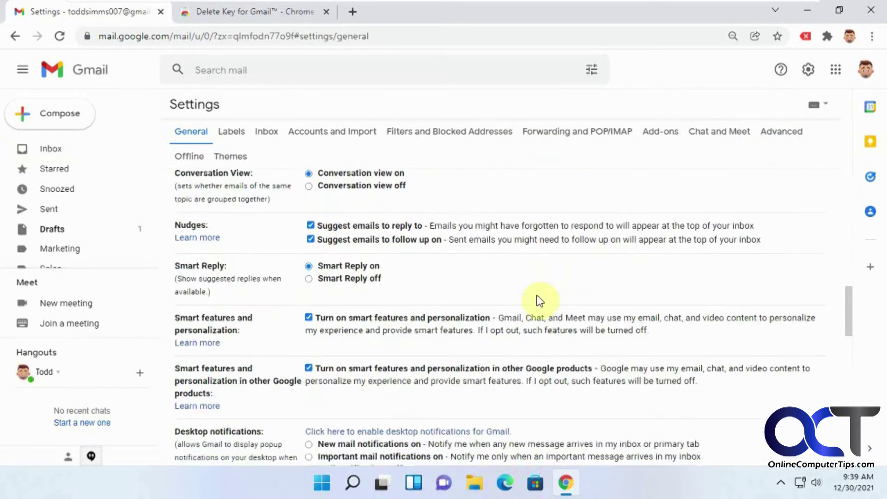
{"action": "scroll", "coordinate": [538, 300], "scroll_direction": "down", "scroll_amount": 1}
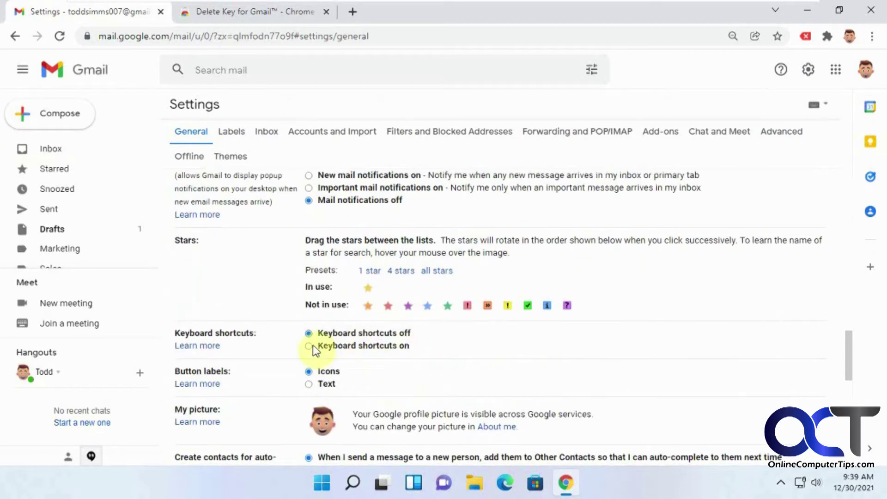
{"action": "scroll", "coordinate": [517, 350], "scroll_direction": "down", "scroll_amount": 10}
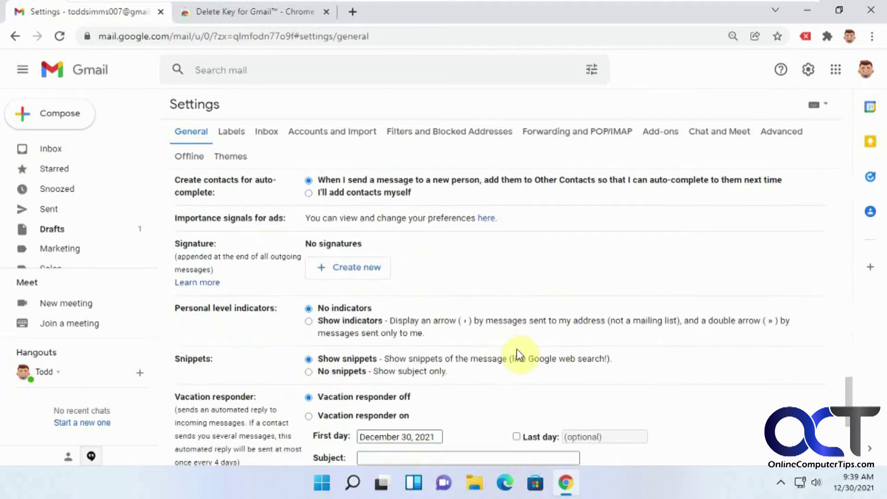
{"action": "scroll", "coordinate": [516, 350], "scroll_direction": "down", "scroll_amount": 1}
{"action": "left_click", "coordinate": [495, 397]}
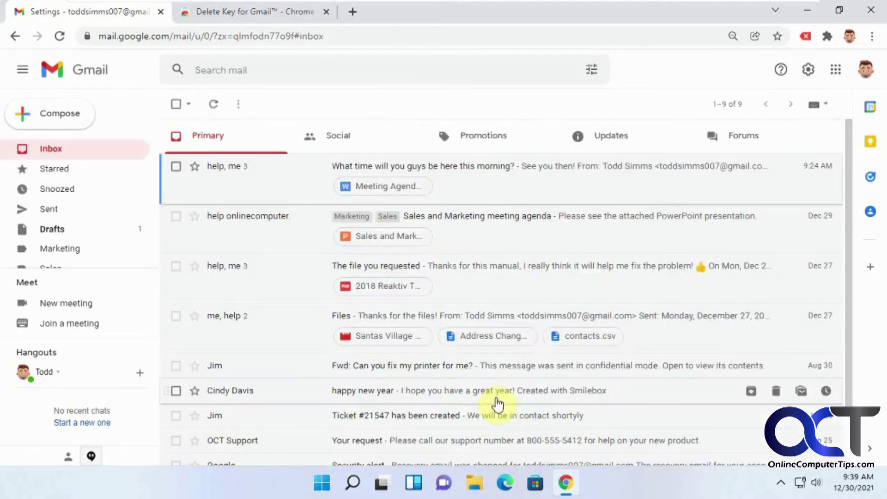
- Delete The Google team's Aug 26 email in Updates using the keyboard
{"action": "left_click", "coordinate": [600, 144]}
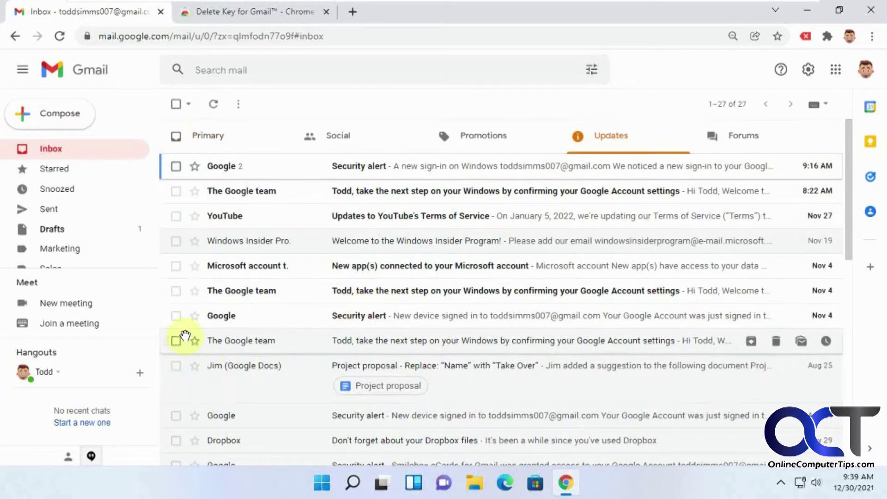
{"action": "left_click", "coordinate": [176, 342]}
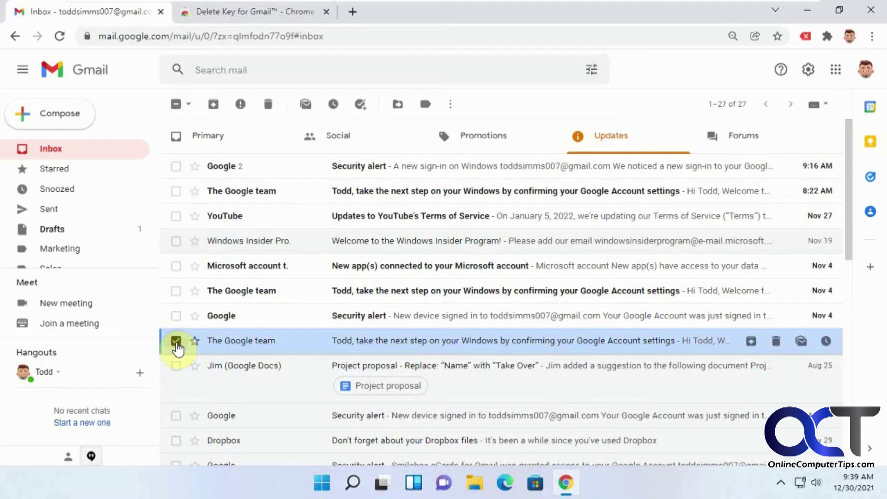
{"action": "key", "text": "Delete"}
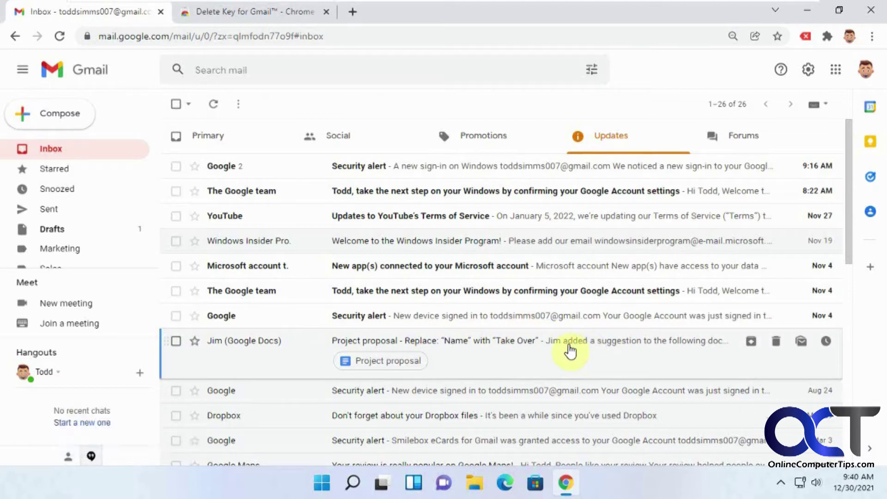
- Set Custom keyboard shortcuts to Enable in Advanced settings and save
{"action": "left_click", "coordinate": [809, 71]}
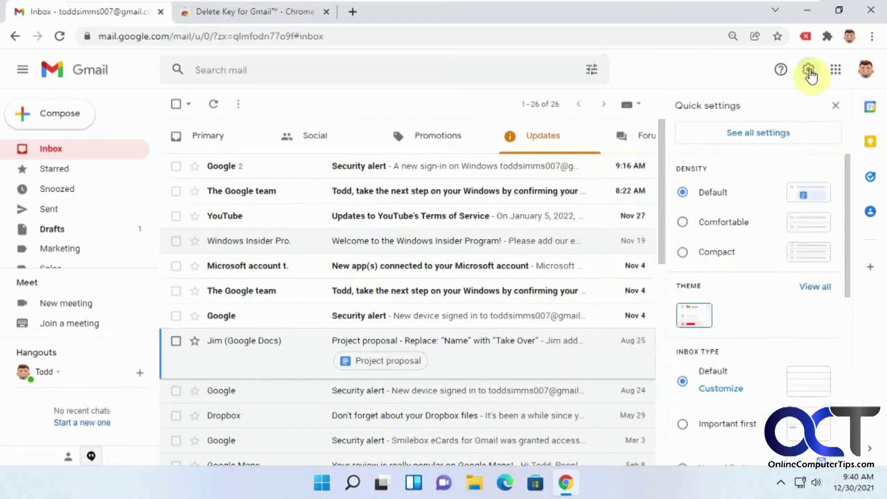
{"action": "left_click", "coordinate": [784, 134]}
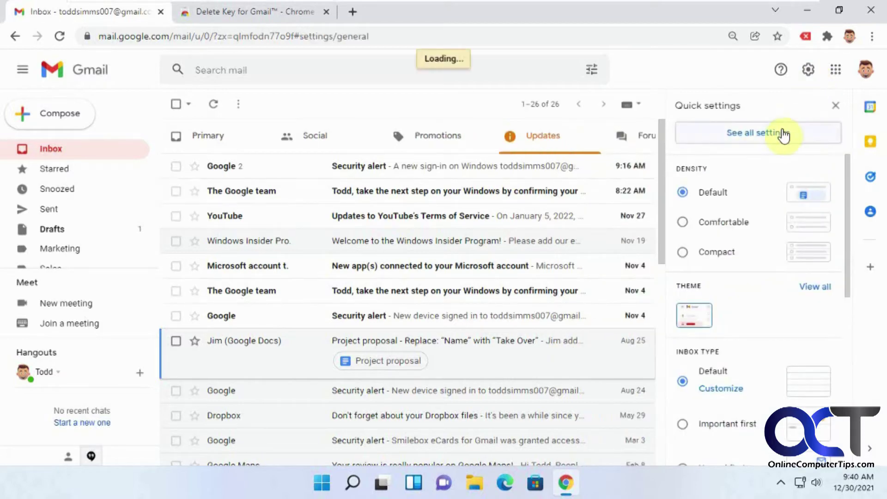
{"action": "left_click", "coordinate": [776, 128]}
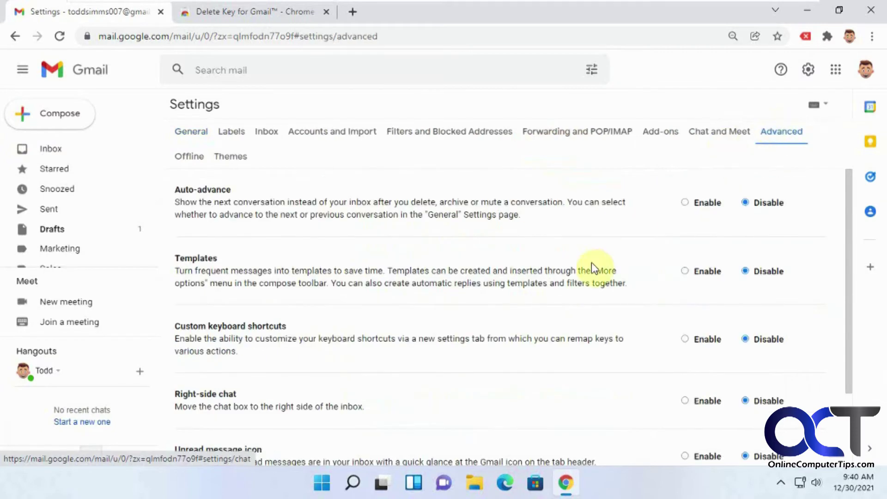
{"action": "scroll", "coordinate": [593, 266], "scroll_direction": "down", "scroll_amount": 3}
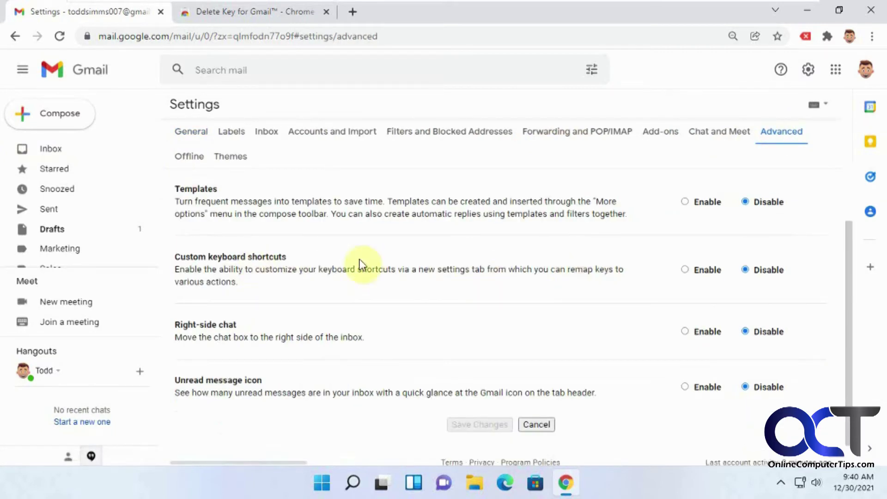
{"action": "left_click", "coordinate": [685, 271]}
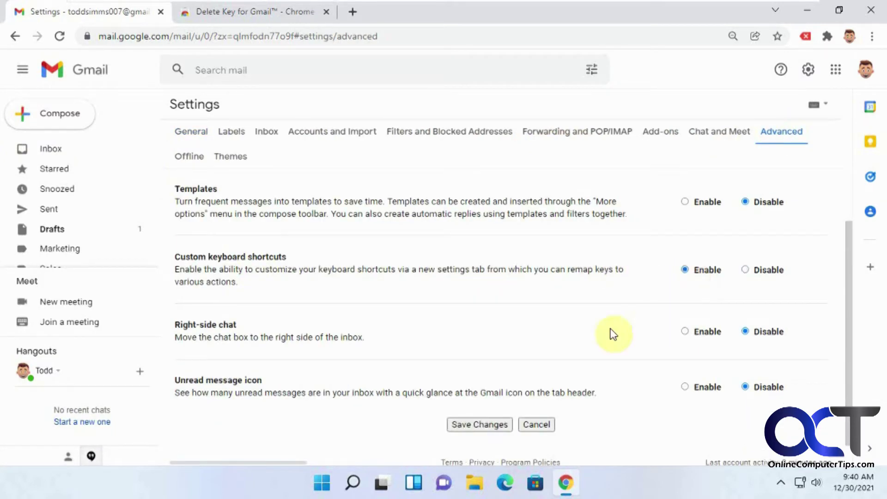
{"action": "left_click", "coordinate": [484, 424]}
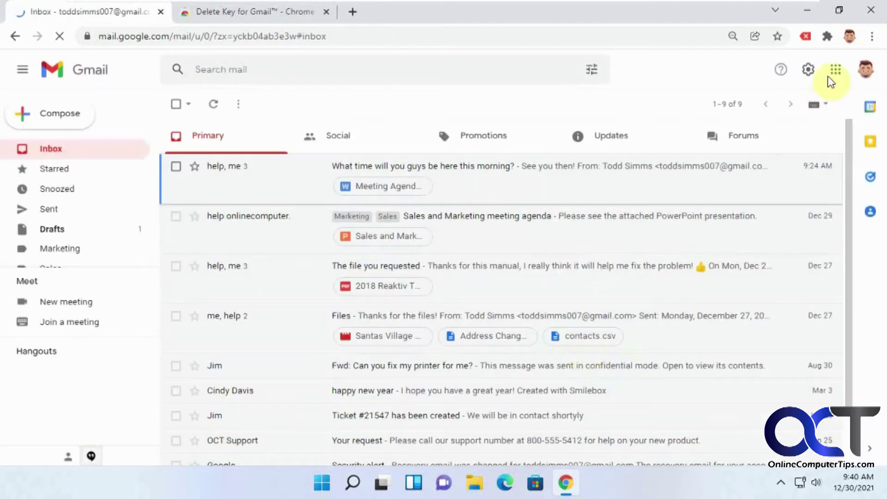
{"action": "left_click", "coordinate": [811, 71]}
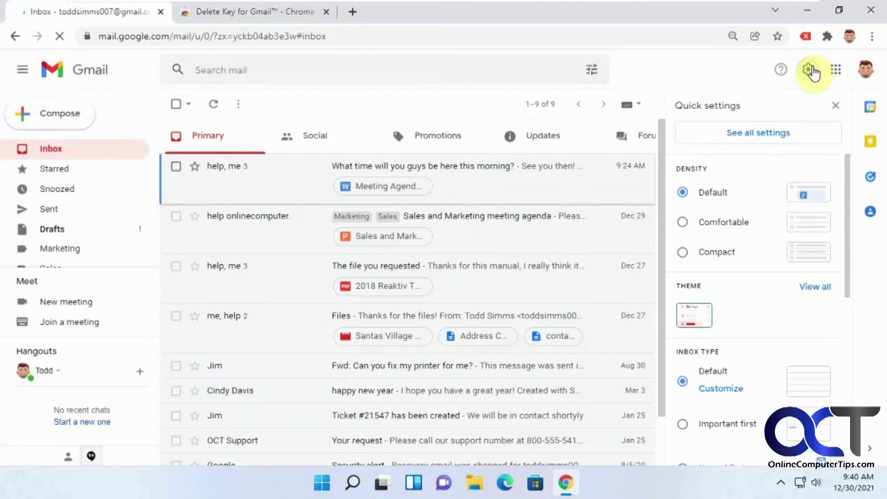
- In Keyboard Shortcuts settings, keep the Delete action's key as #
{"action": "left_click", "coordinate": [768, 135]}
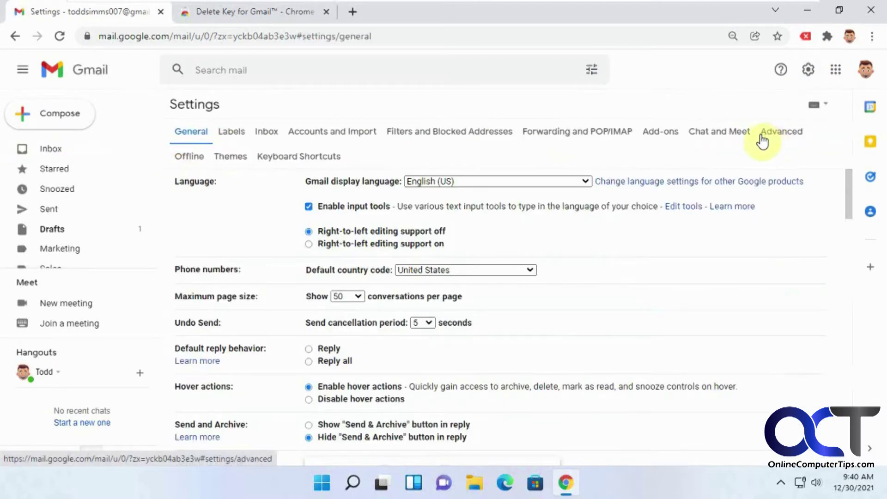
{"action": "left_click", "coordinate": [303, 159]}
{"action": "scroll", "coordinate": [396, 373], "scroll_direction": "down", "scroll_amount": 3}
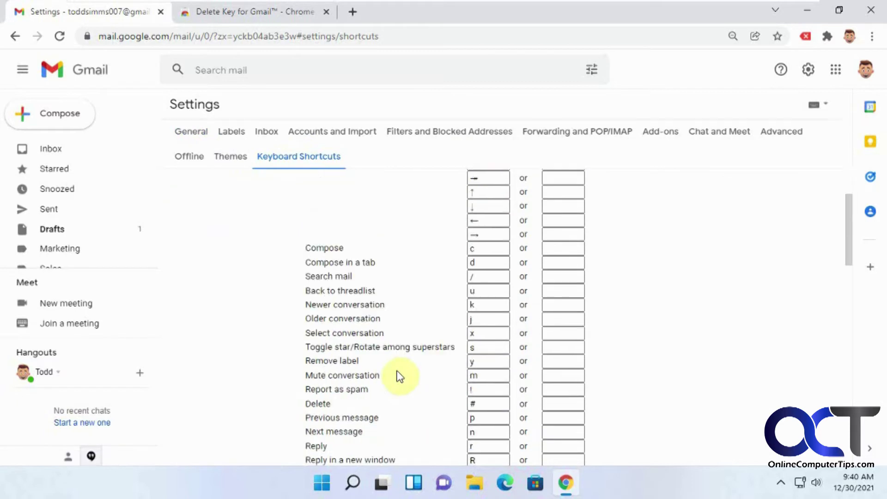
{"action": "double_click", "coordinate": [475, 381]}
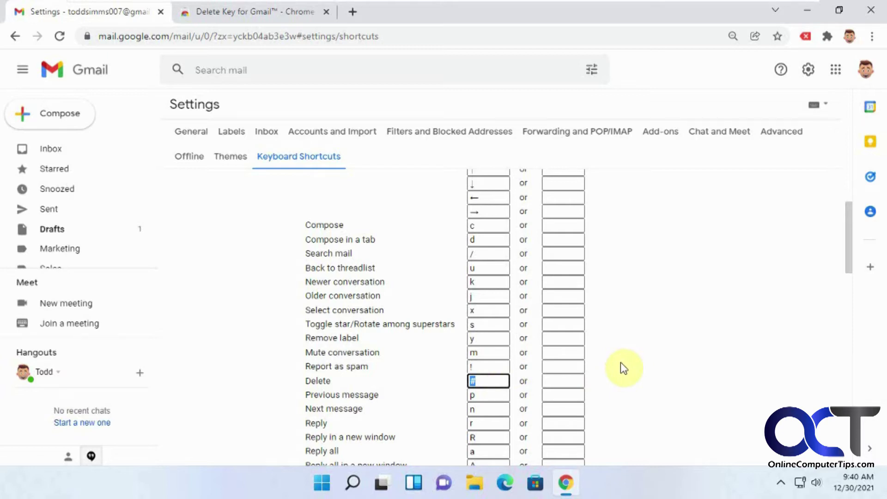
{"action": "key", "text": "BackSpace"}
{"action": "type", "text": "de"}
{"action": "key", "text": "BackSpace"}
{"action": "key", "text": "BackSpace"}
{"action": "type", "text": "#"}
- Review the shortcut mappings and check the Delete Key for Gmail store page
{"action": "scroll", "coordinate": [620, 363], "scroll_direction": "down", "scroll_amount": 8}
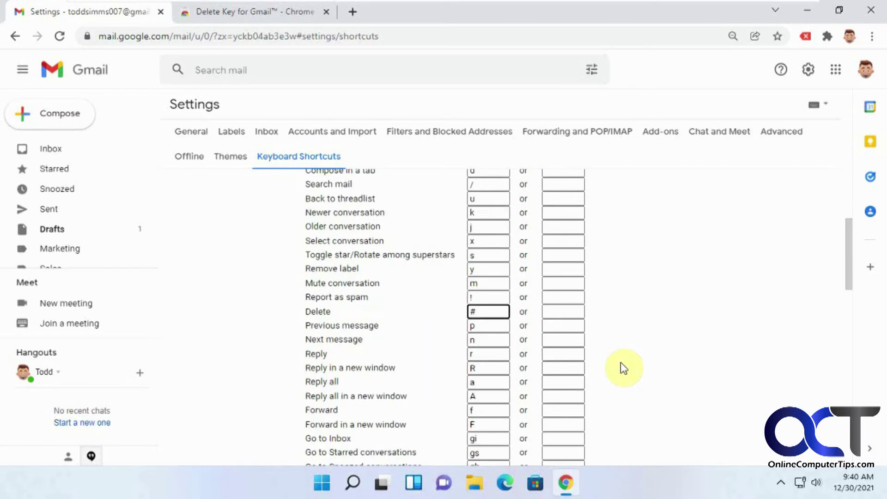
{"action": "scroll", "coordinate": [620, 369], "scroll_direction": "down", "scroll_amount": 10}
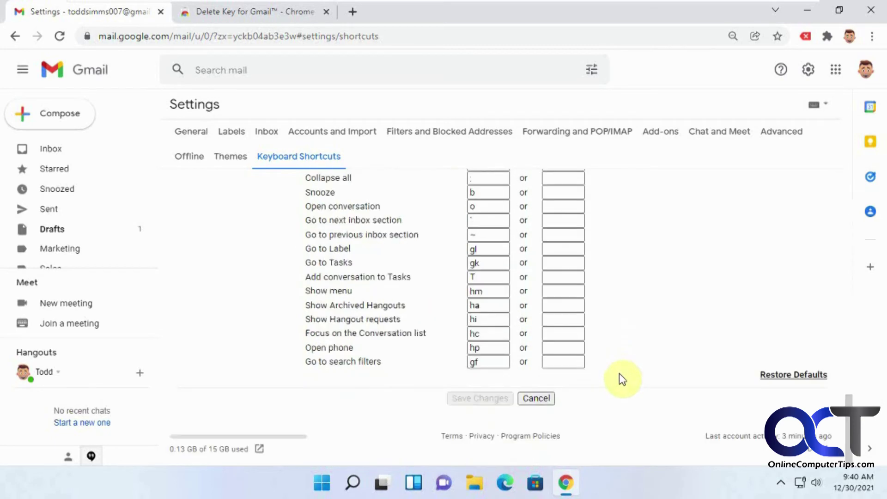
{"action": "scroll", "coordinate": [618, 374], "scroll_direction": "up", "scroll_amount": 15}
{"action": "scroll", "coordinate": [619, 380], "scroll_direction": "up", "scroll_amount": 4}
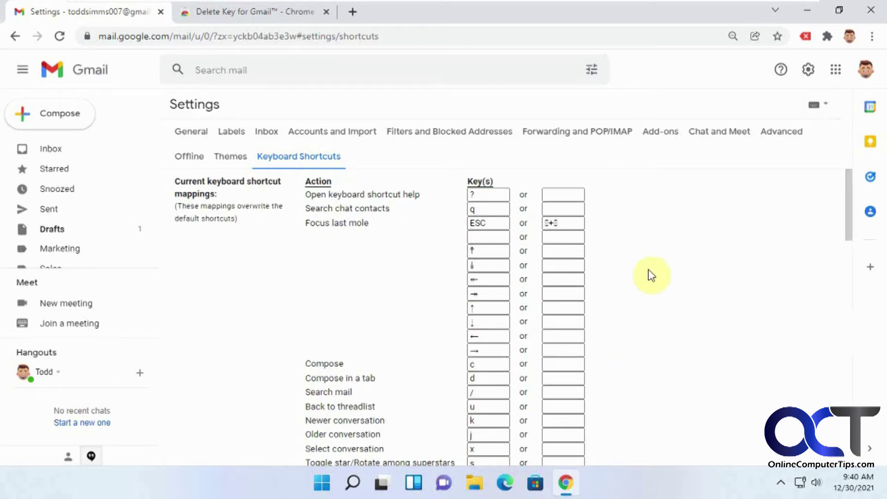
{"action": "left_click", "coordinate": [288, 18]}
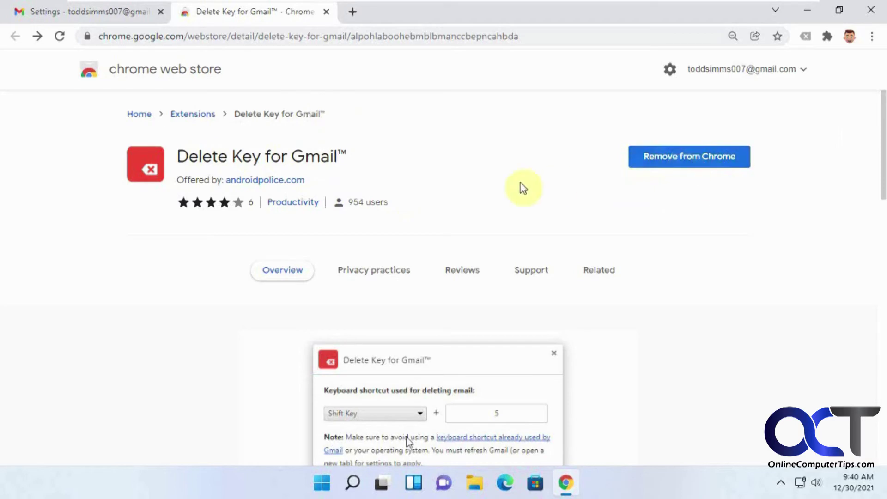
{"action": "left_click", "coordinate": [123, 15]}
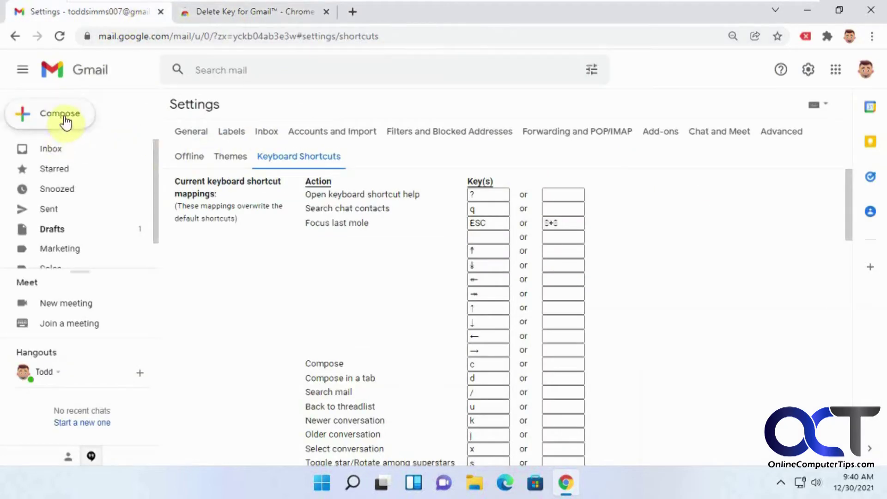
- Return to the inbox and open the Delete Key for Gmail extension's menu
{"action": "left_click", "coordinate": [49, 153]}
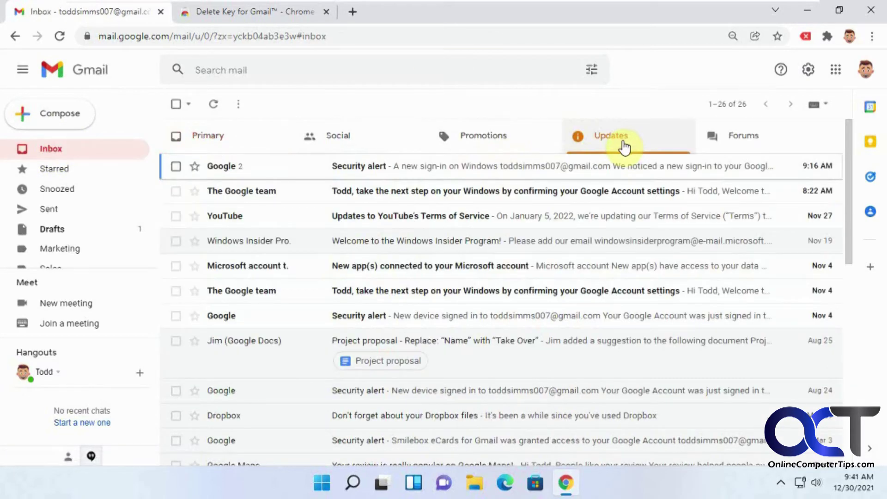
{"action": "left_click", "coordinate": [827, 38]}
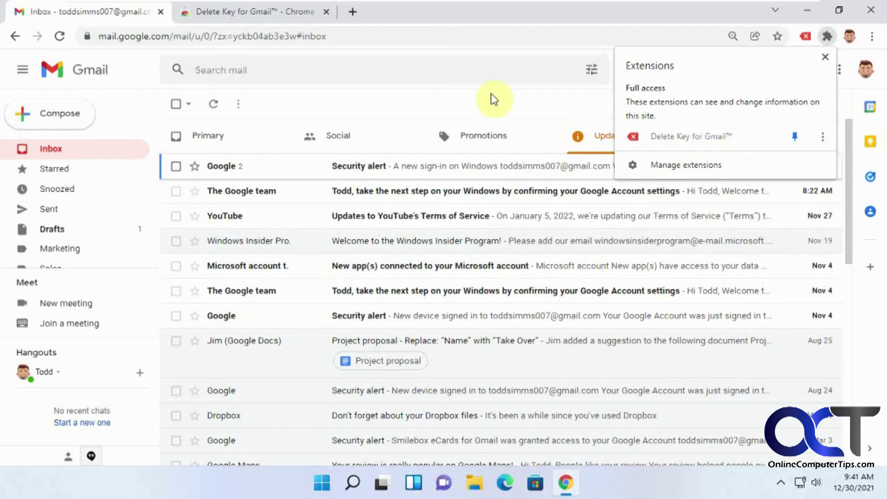
{"action": "left_click", "coordinate": [774, 83]}
{"action": "right_click", "coordinate": [803, 38]}
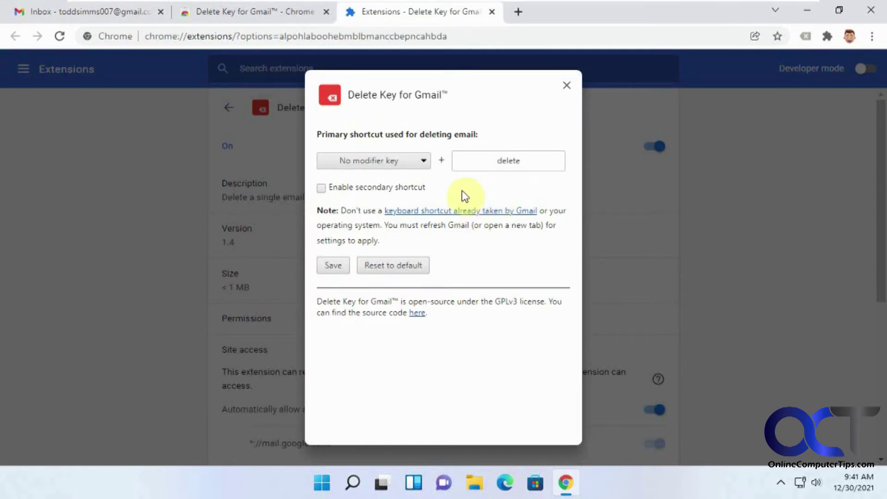
- Save the extension's shortcut as 'delete' with no modifier key and close its options
{"action": "left_click", "coordinate": [422, 161]}
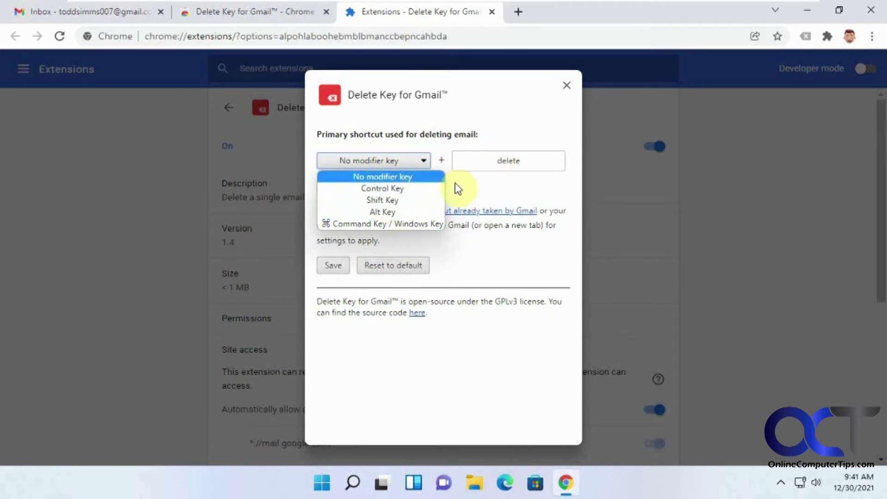
{"action": "left_click", "coordinate": [471, 189]}
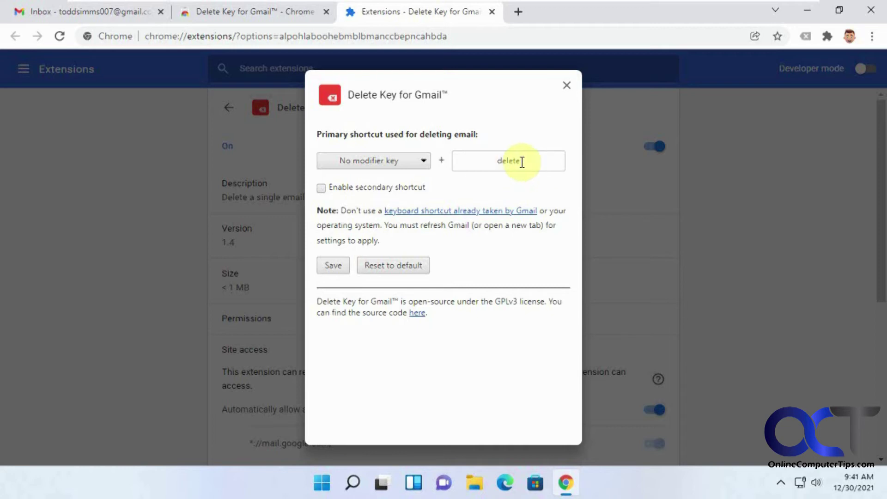
{"action": "left_click", "coordinate": [333, 265]}
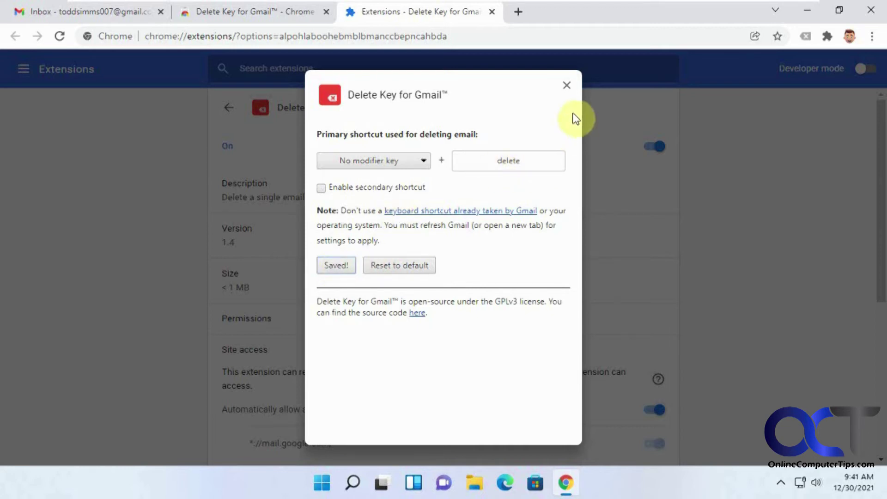
{"action": "left_click", "coordinate": [566, 86]}
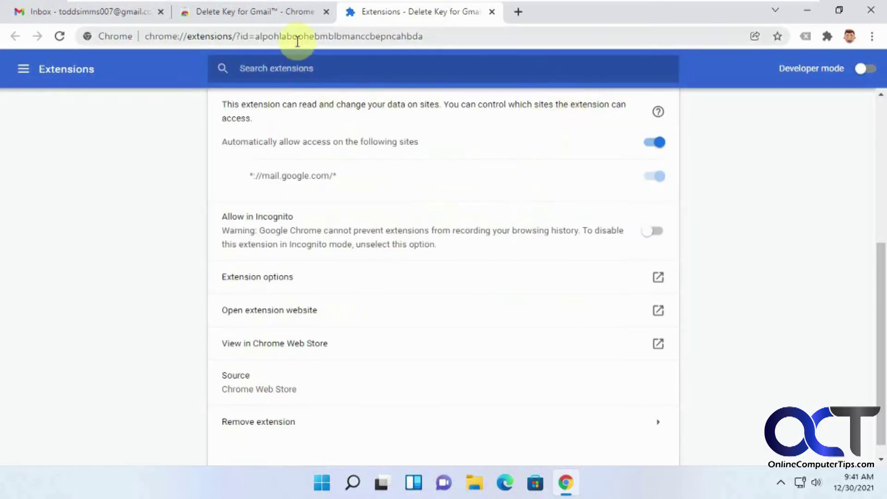
{"action": "left_click", "coordinate": [133, 14]}
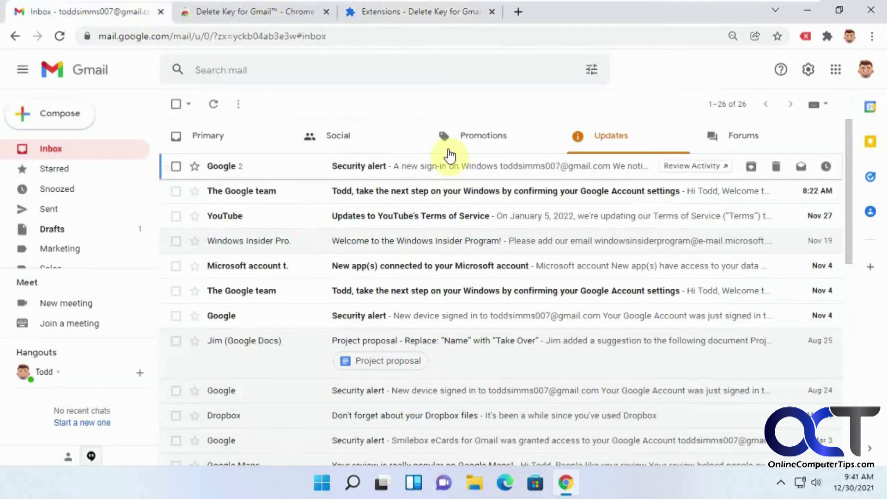
- Trash the Nov 4 Google Security alert email with the Delete key
{"action": "left_click", "coordinate": [176, 317]}
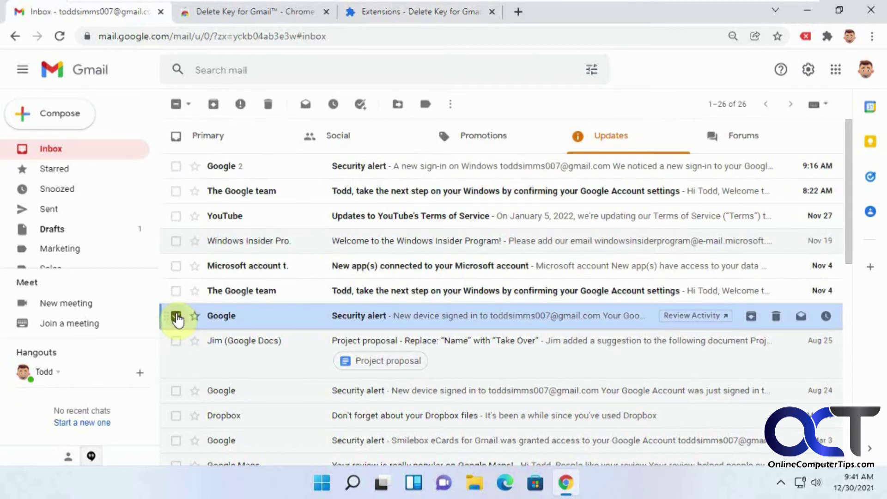
{"action": "left_click", "coordinate": [411, 319]}
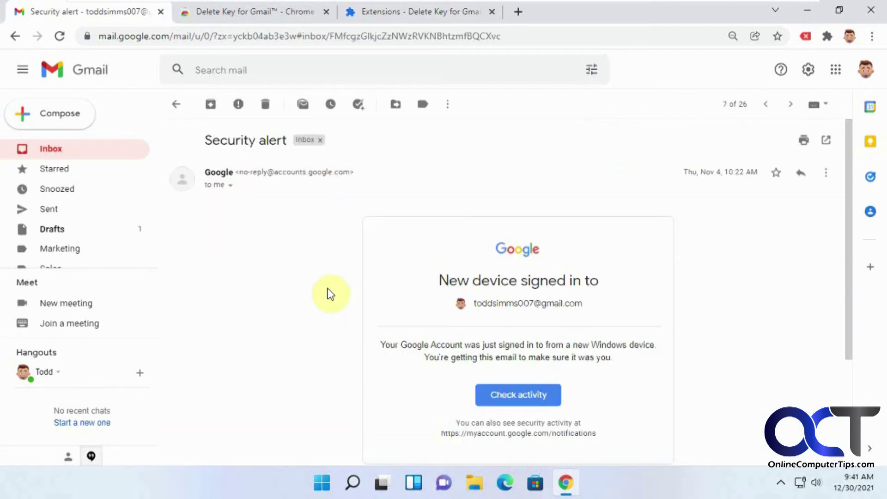
{"action": "key", "text": "Delete"}
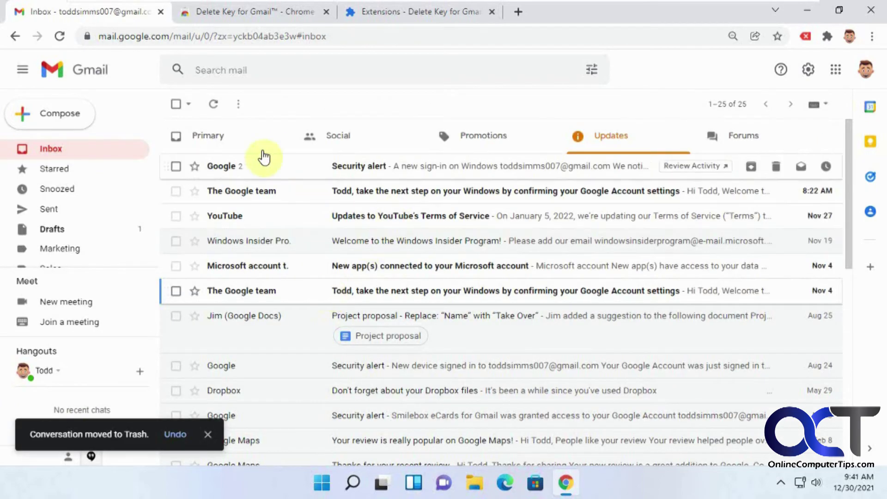
- Delete the 'I will be there at 10 sharp.' reply from the morning-meeting thread
{"action": "left_click", "coordinate": [226, 140]}
{"action": "left_click", "coordinate": [487, 179]}
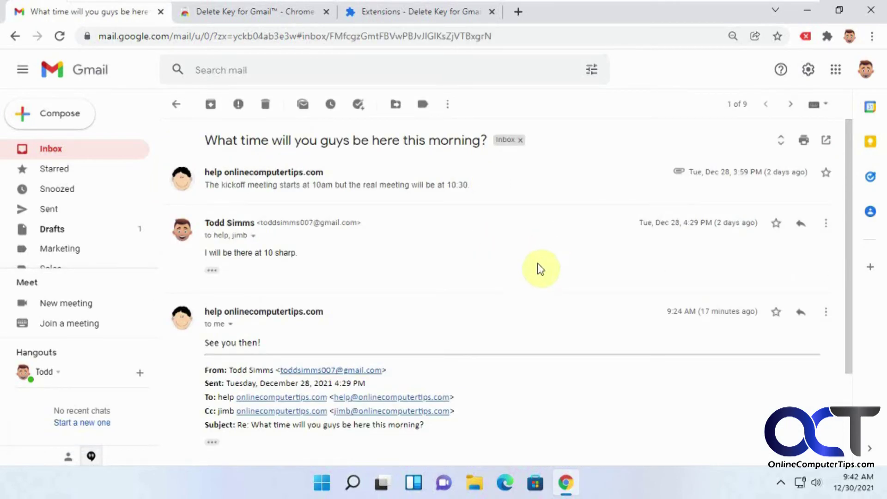
{"action": "left_click", "coordinate": [826, 224]}
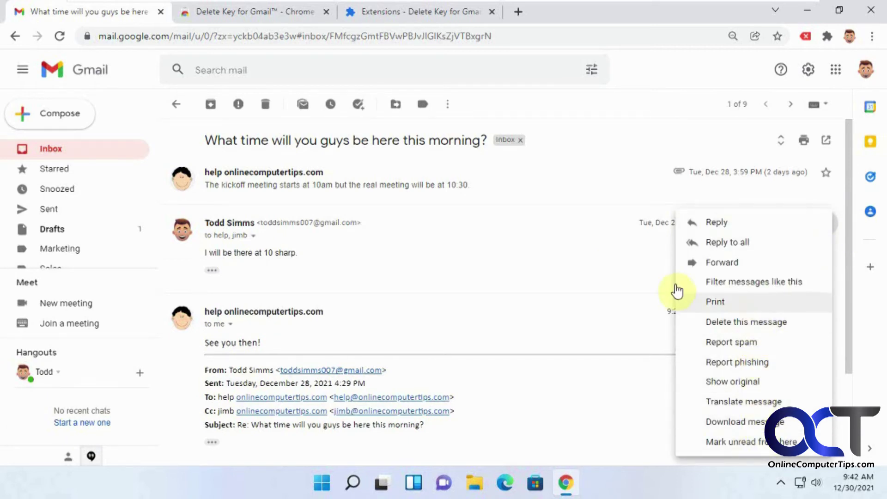
{"action": "left_click", "coordinate": [517, 259]}
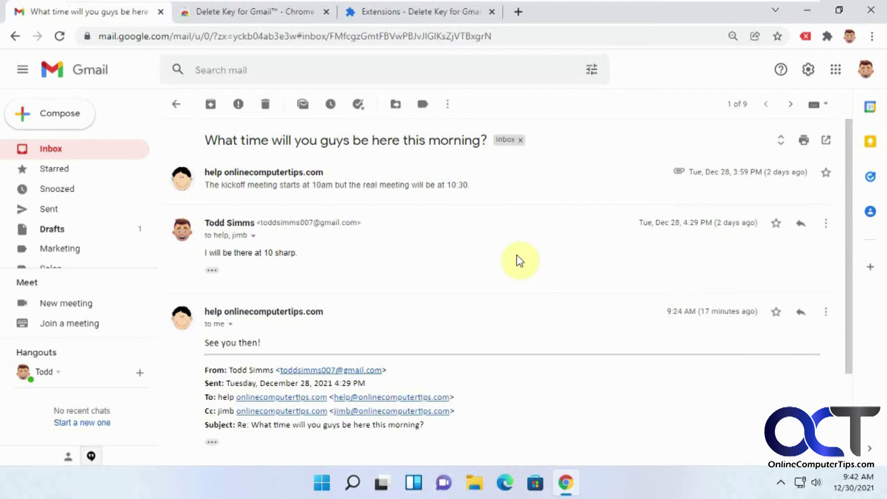
{"action": "key", "text": "Delete"}
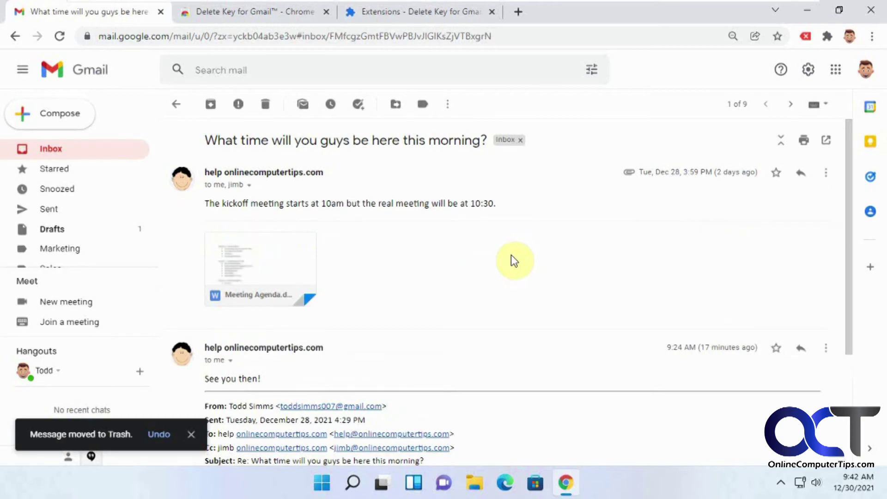
- Trash the Windows Insider Program welcome email from Updates with the Delete key
{"action": "left_click", "coordinate": [177, 103]}
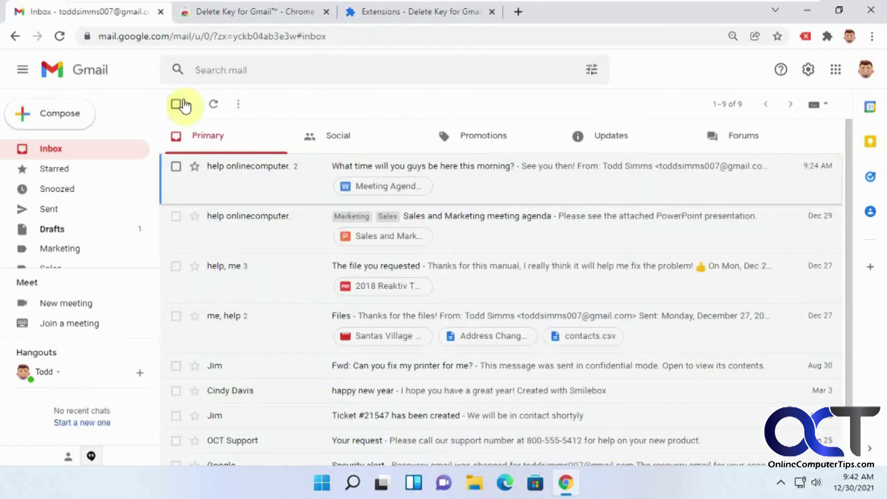
{"action": "left_click", "coordinate": [591, 137]}
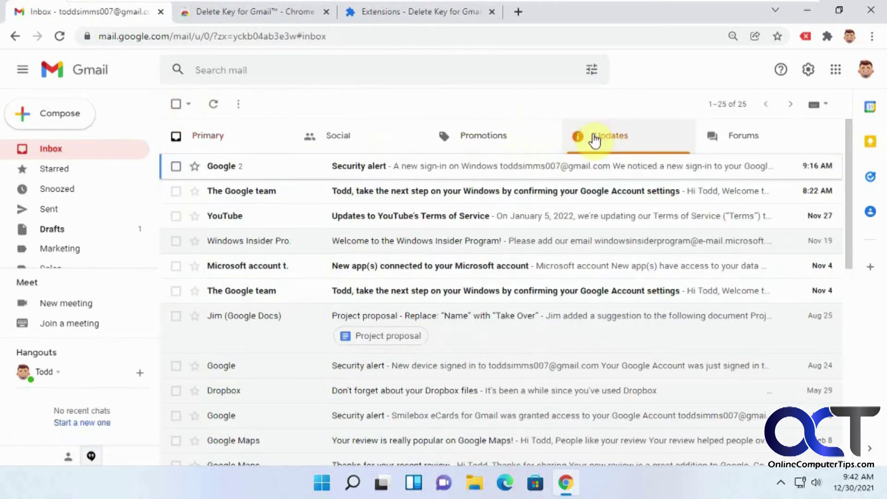
{"action": "left_click", "coordinate": [393, 246]}
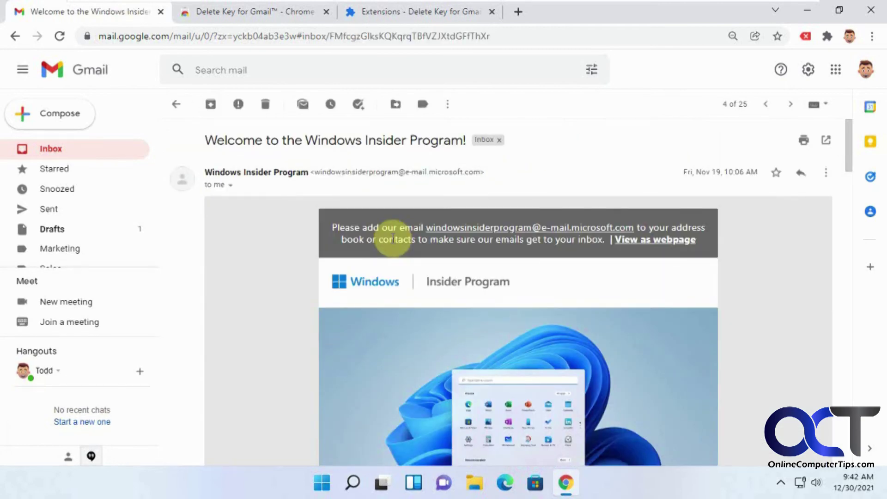
{"action": "key", "text": "Delete"}
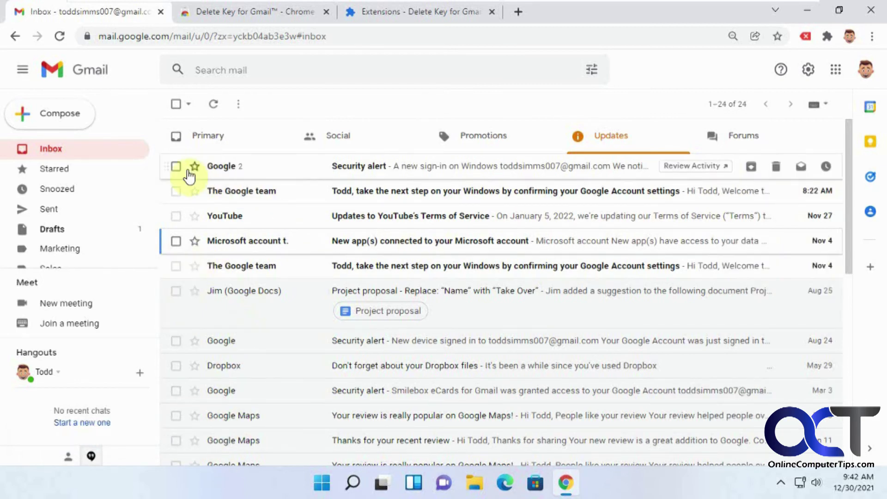
- Check the Nov 4 Microsoft account and Google team emails, then revisit the store page
{"action": "left_click", "coordinate": [176, 240]}
{"action": "left_click", "coordinate": [176, 266]}
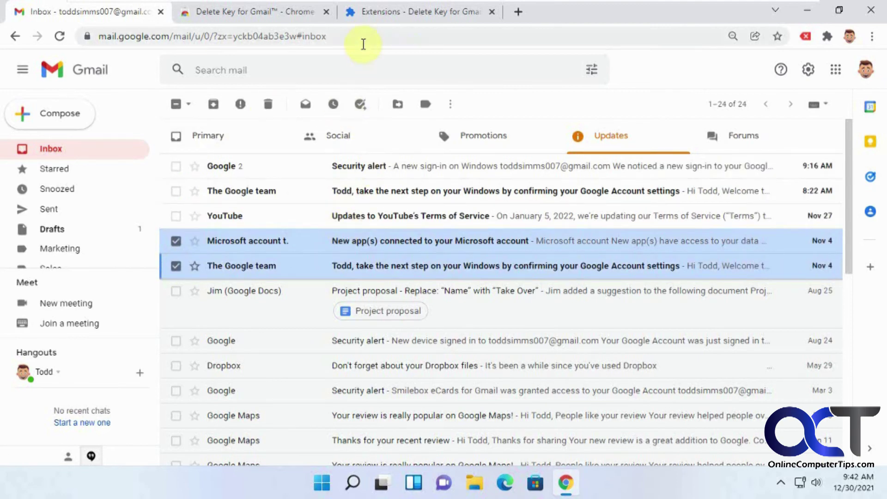
{"action": "left_click", "coordinate": [270, 12]}
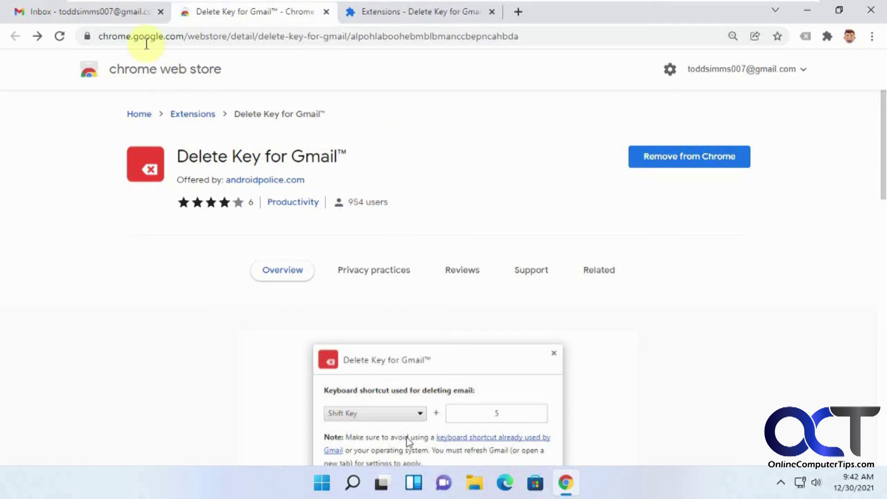
{"action": "left_click", "coordinate": [136, 17]}
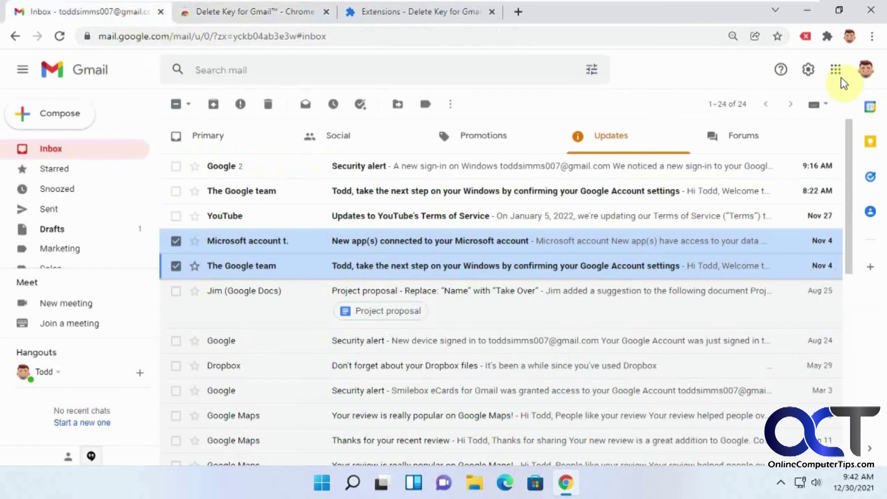
- Open Gmail's Advanced settings and check that Custom keyboard shortcuts is still set to Enable
{"action": "left_click", "coordinate": [807, 70]}
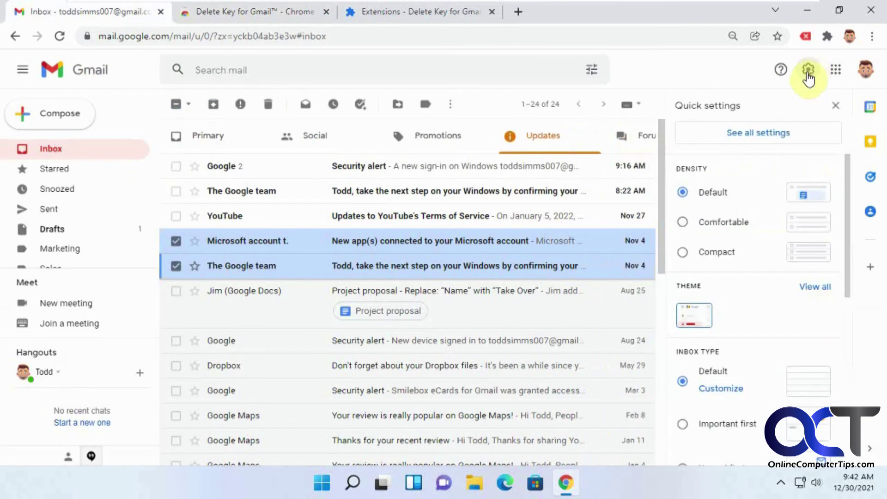
{"action": "left_click", "coordinate": [784, 134]}
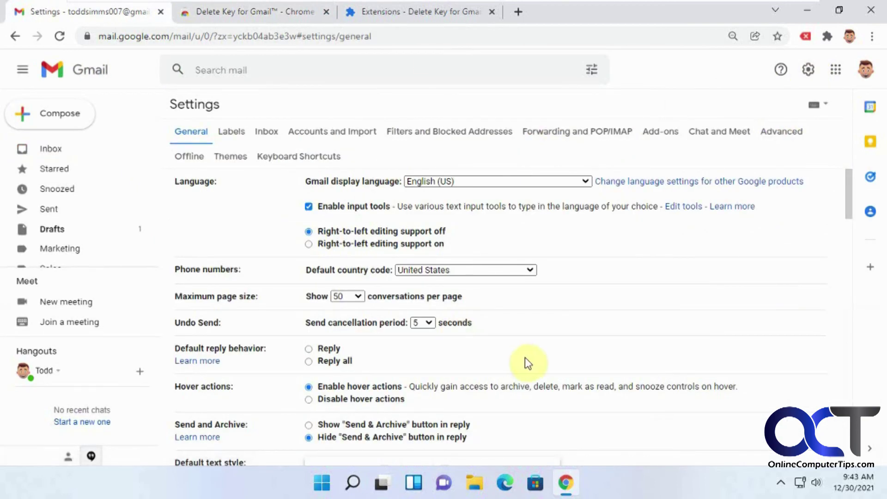
{"action": "scroll", "coordinate": [525, 358], "scroll_direction": "down", "scroll_amount": 20}
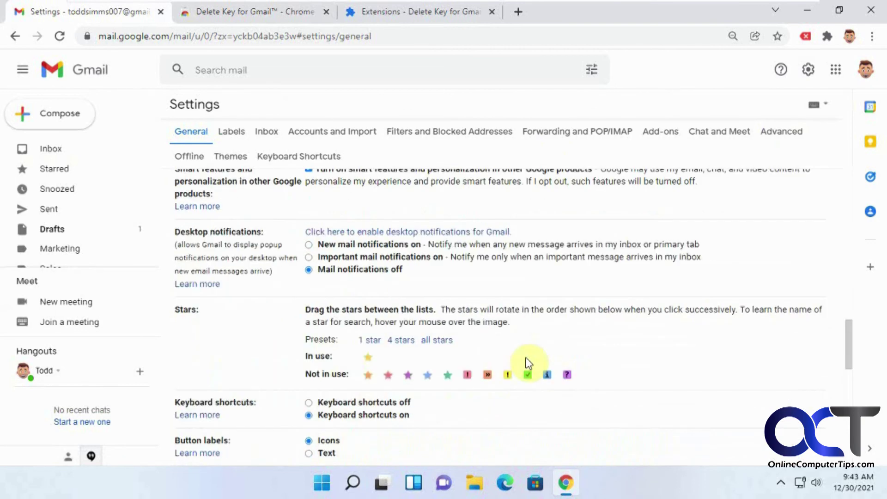
{"action": "scroll", "coordinate": [469, 393], "scroll_direction": "up", "scroll_amount": 15}
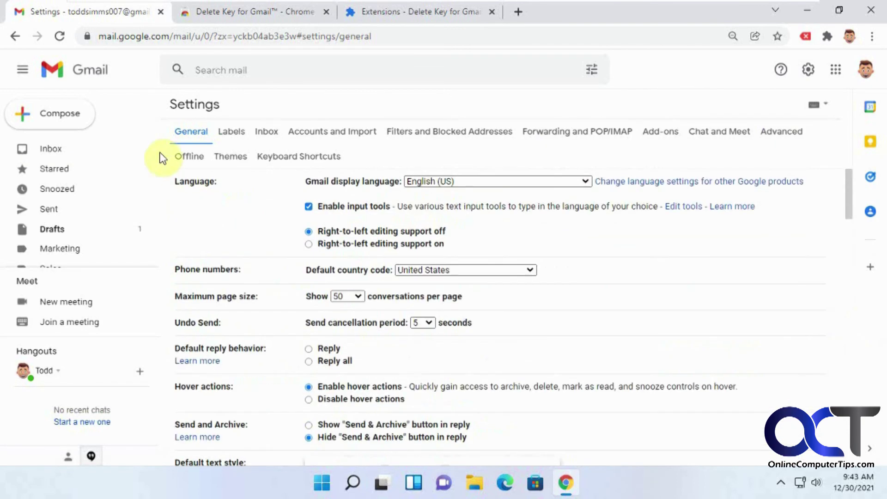
{"action": "left_click", "coordinate": [779, 133]}
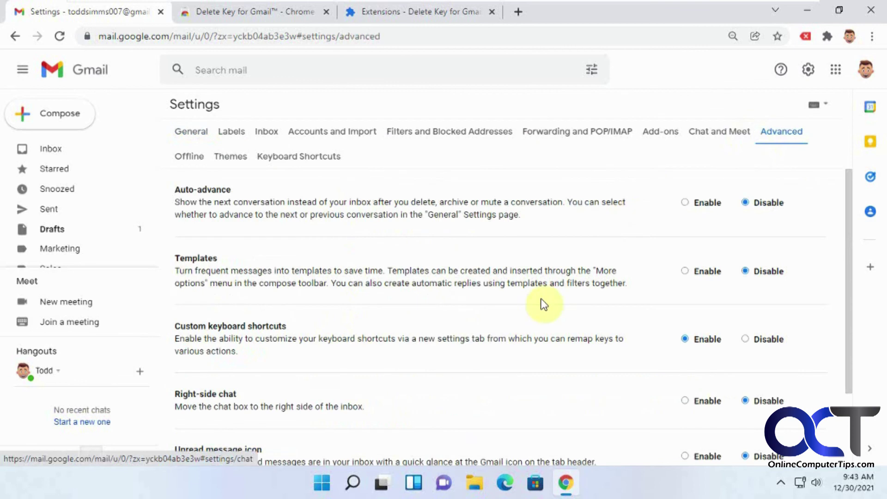
{"action": "scroll", "coordinate": [536, 311], "scroll_direction": "down", "scroll_amount": 2}
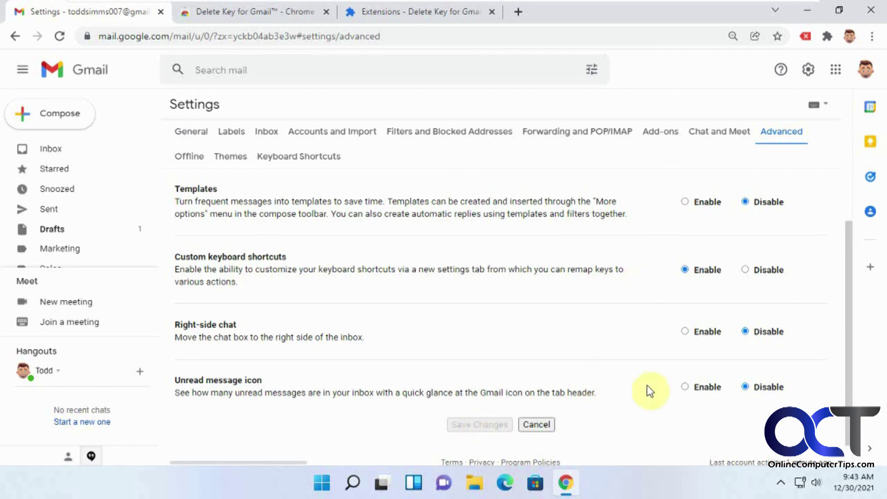
{"action": "scroll", "coordinate": [647, 396], "scroll_direction": "up", "scroll_amount": 2}
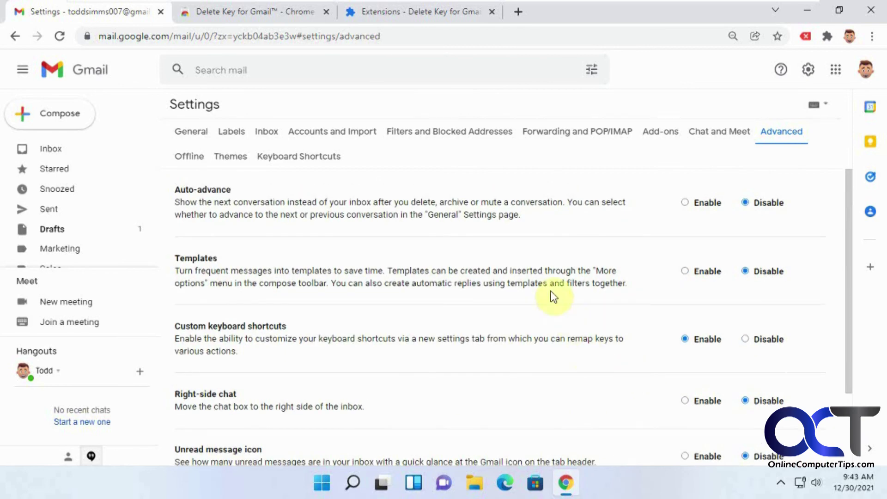